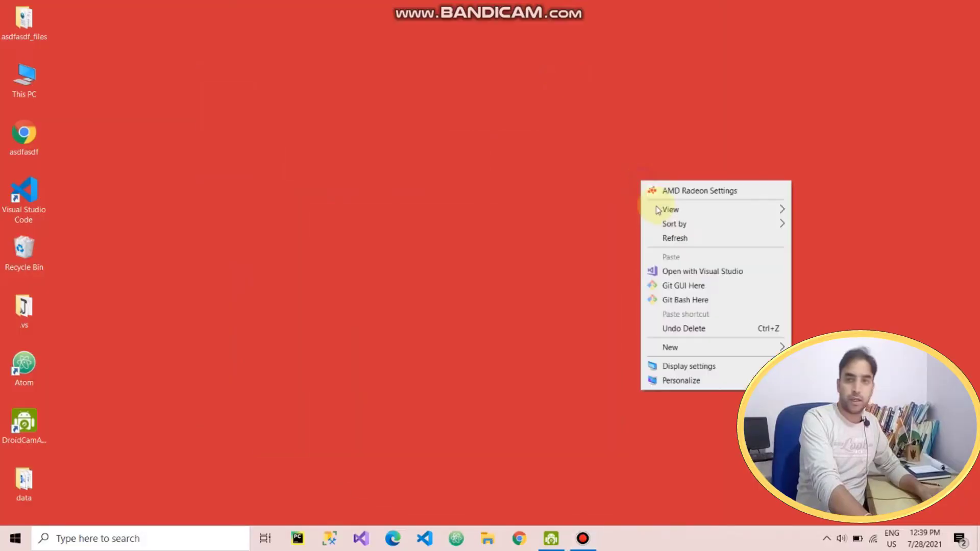
Refresh the Windows desktop from its right-click menu
click(685, 244)
right_click(417, 189)
click(473, 244)
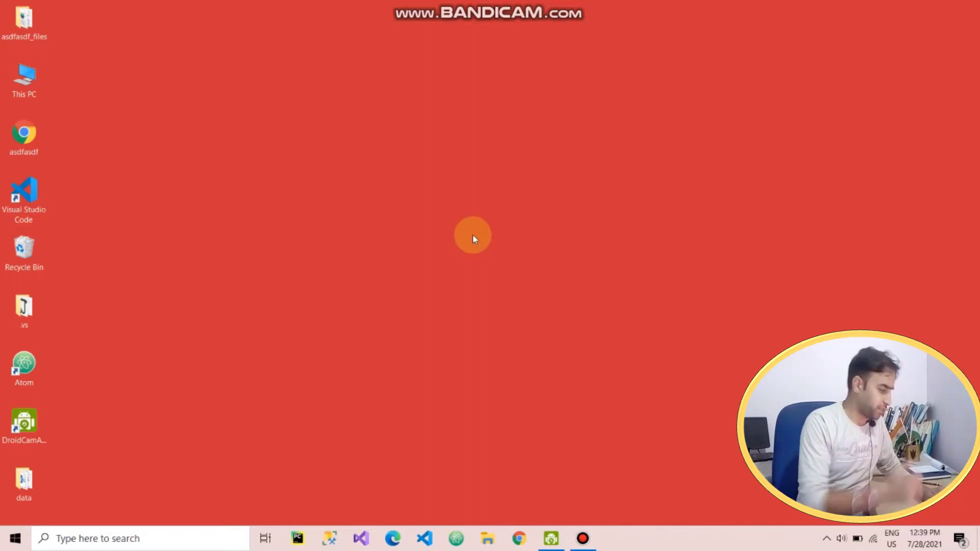
Launch Microsoft Word by searching 'word' in the taskbar
click(158, 538)
text(word)
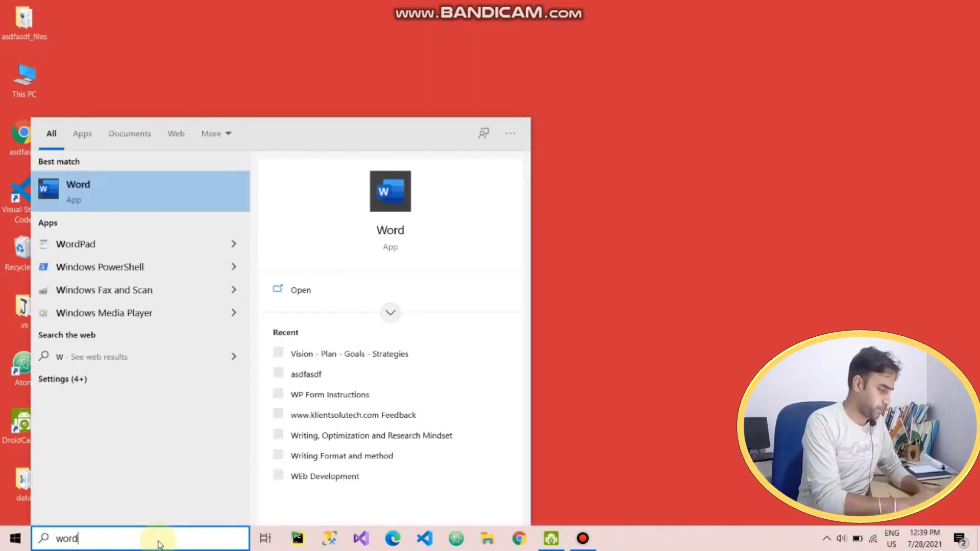
key(Return)
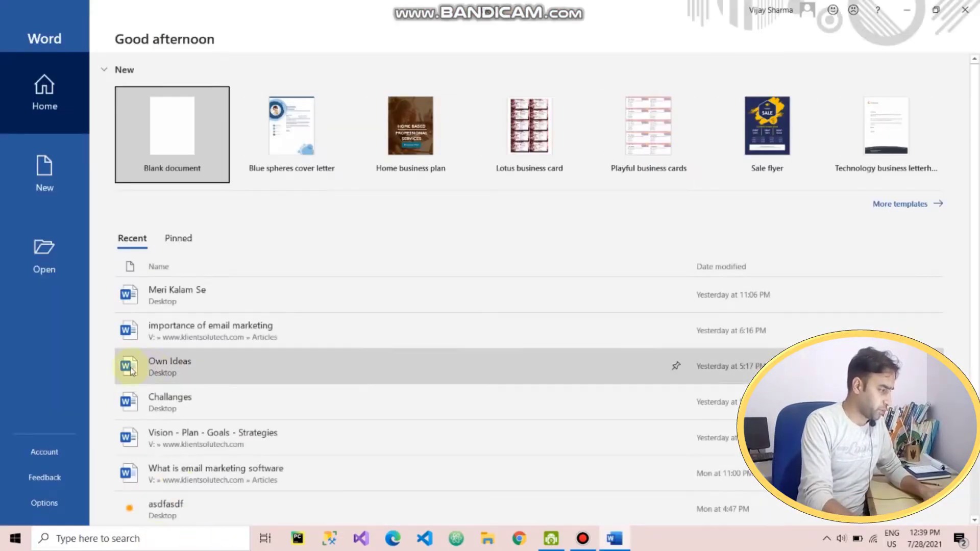
Browse the New gallery's resume, brochure, report, calendar and certificate templates
click(28, 162)
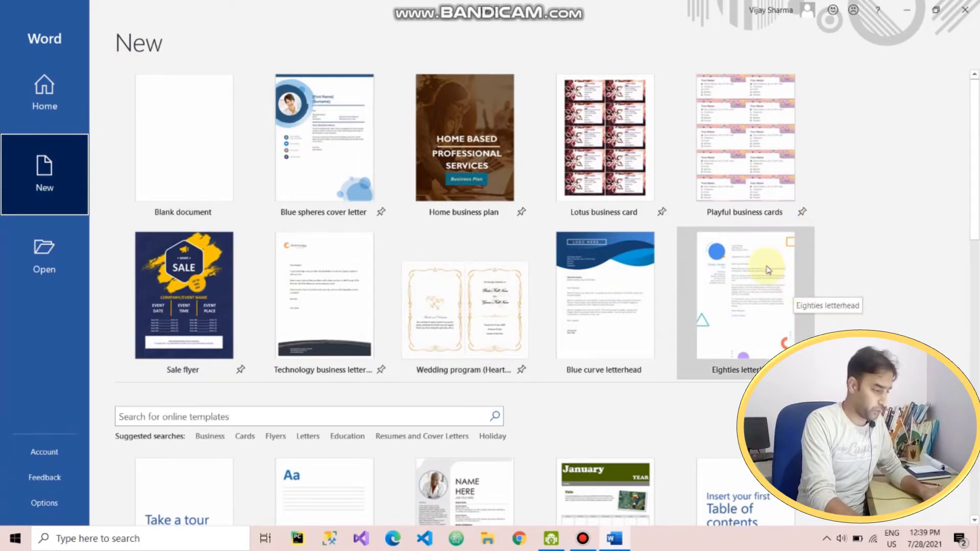
scroll(794, 286, down, 4)
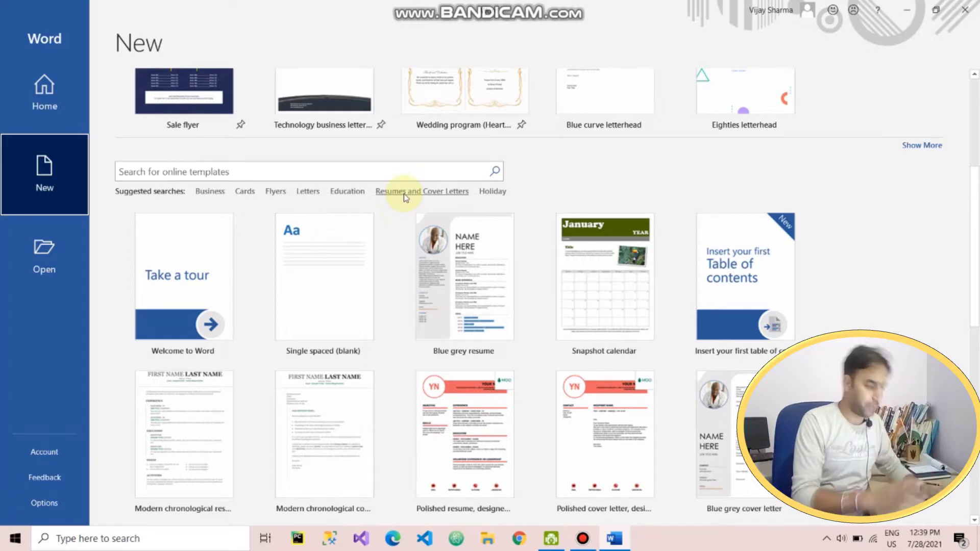
click(403, 193)
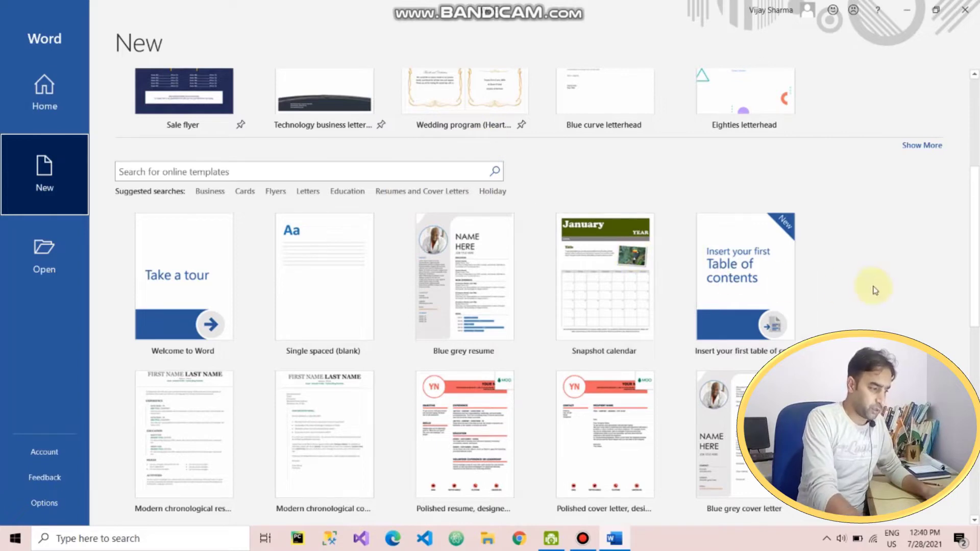
scroll(458, 305, down, 3)
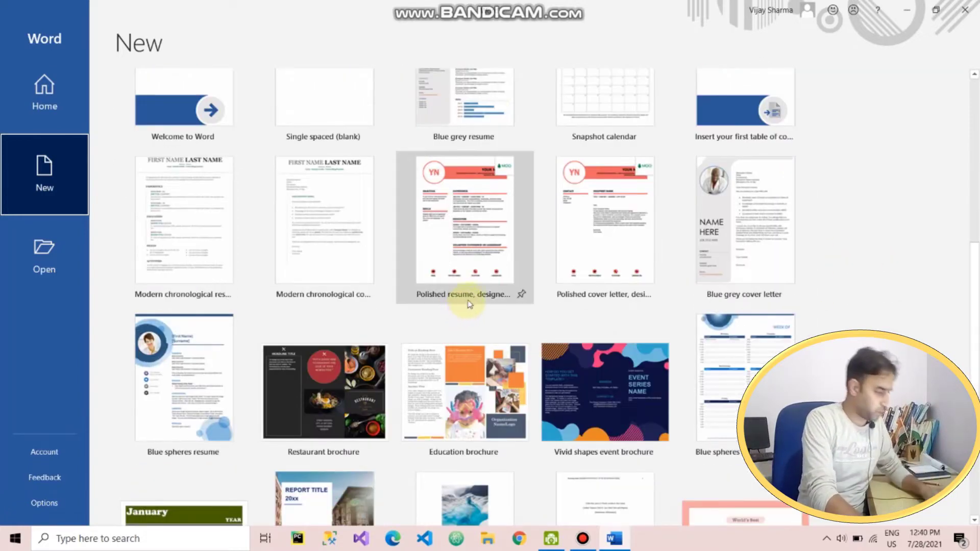
scroll(467, 311, down, 1)
scroll(466, 331, down, 1)
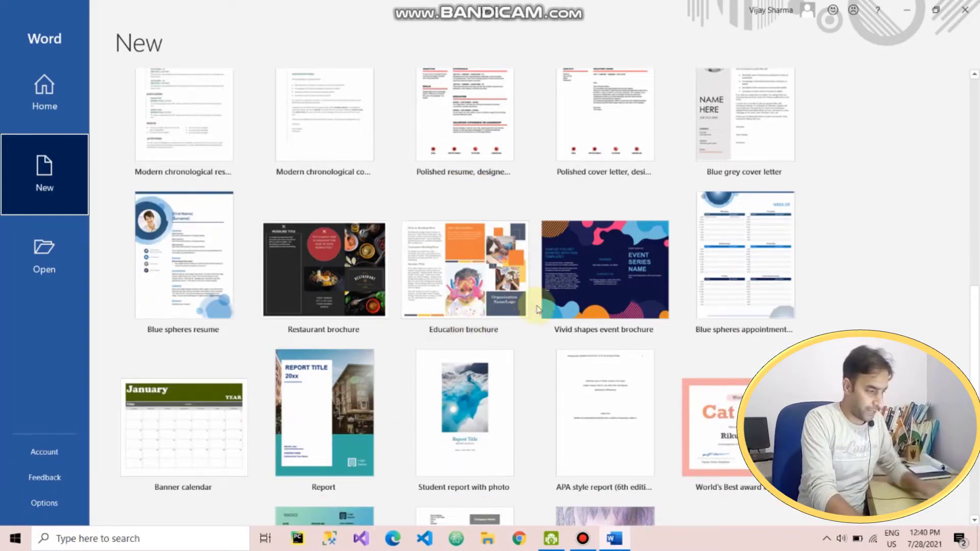
scroll(531, 330, down, 2)
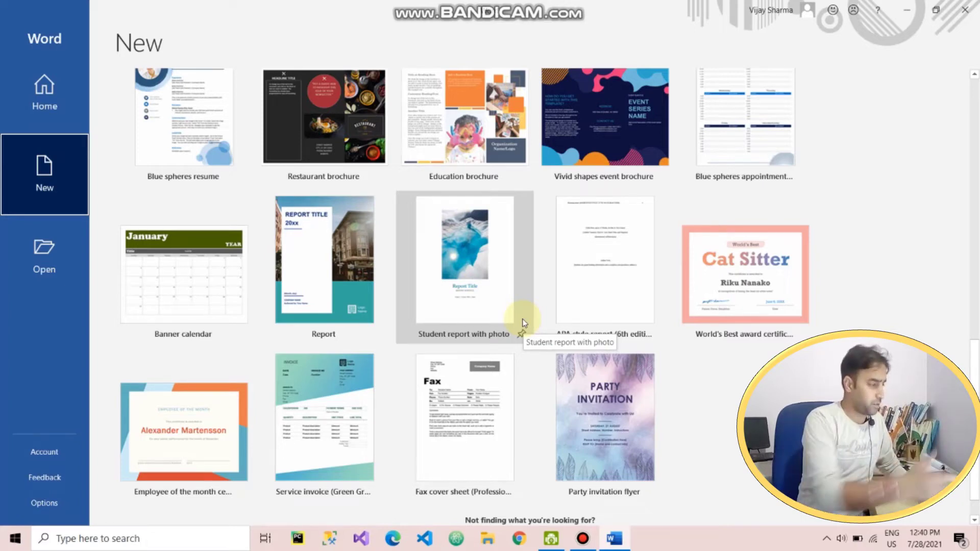
scroll(521, 322, up, 5)
scroll(517, 320, down, 6)
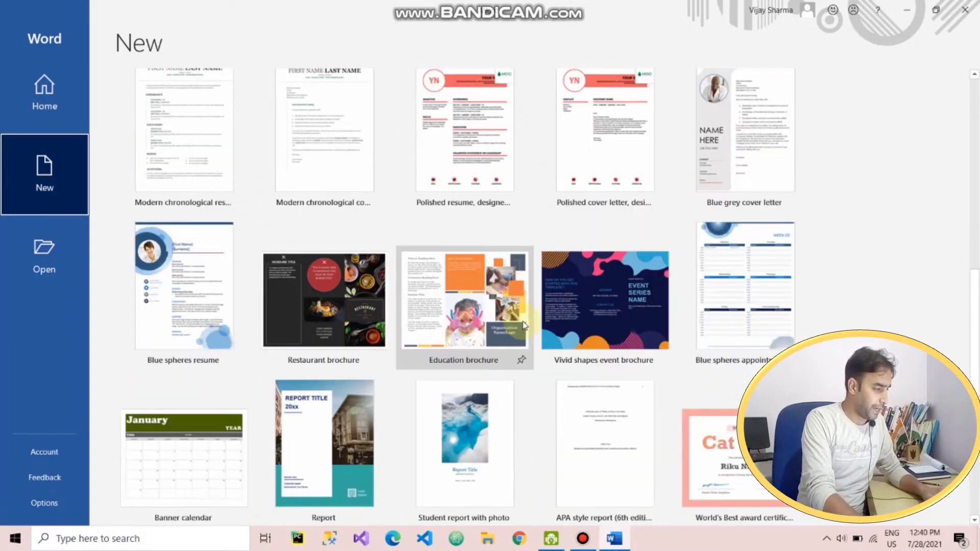
scroll(755, 357, up, 3)
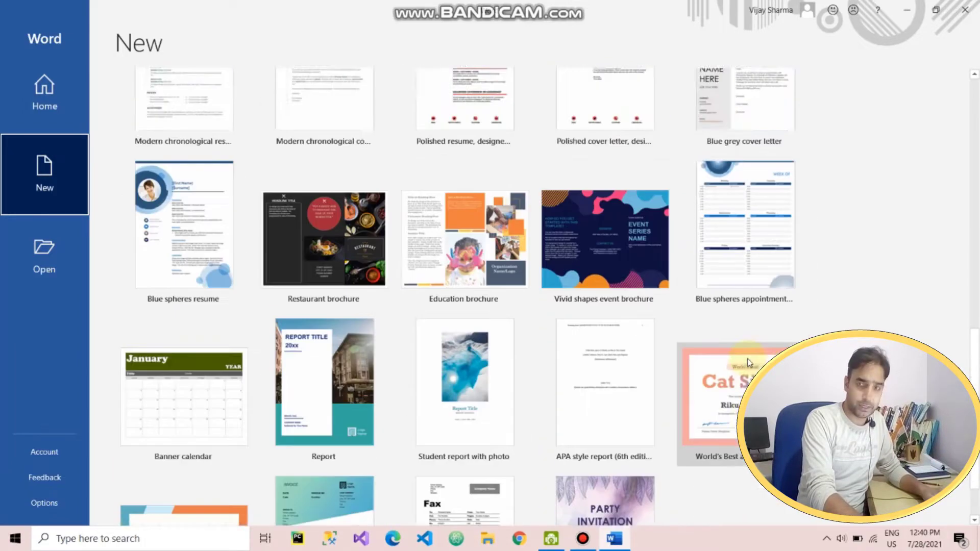
scroll(755, 332, down, 3)
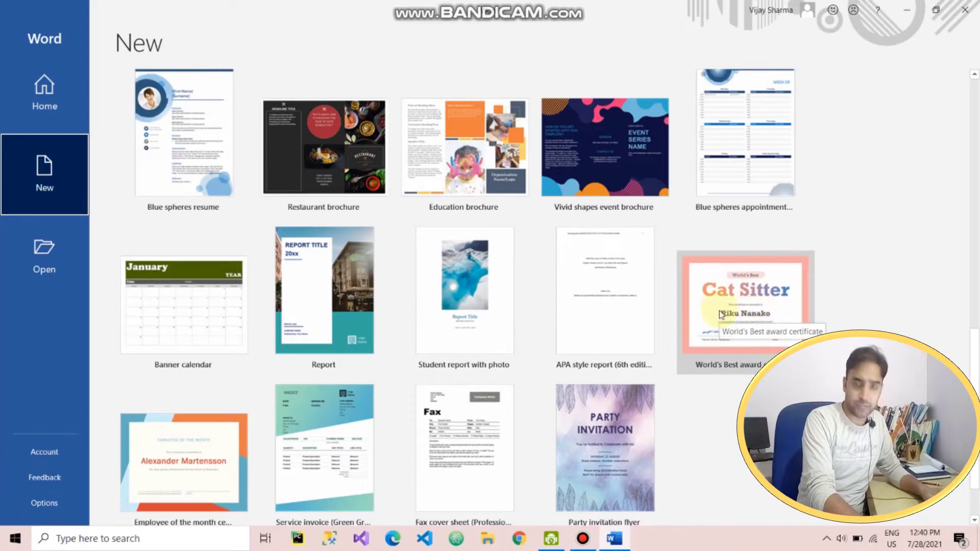
scroll(703, 320, up, 10)
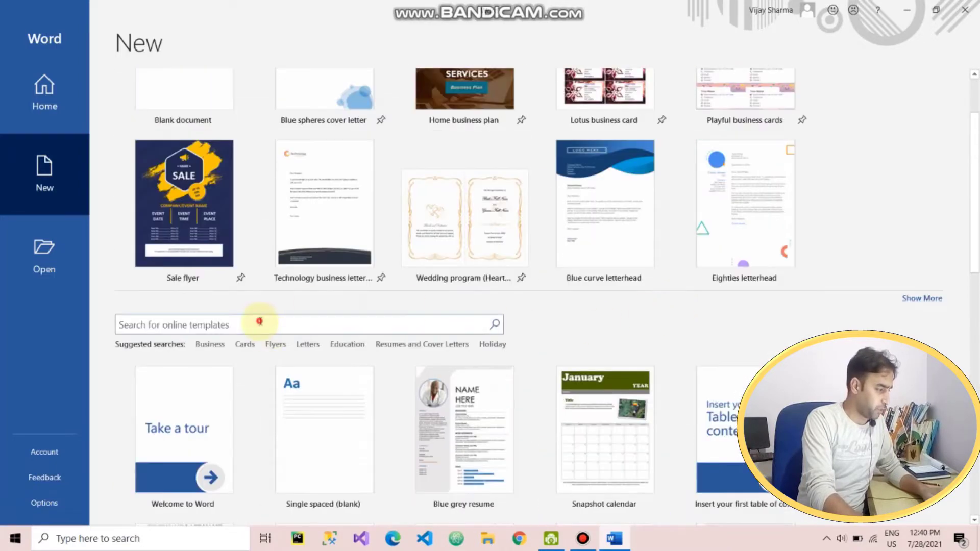
Search online templates for 'certificate' and create a document from Employee of the month certificate
click(261, 321)
text(cer)
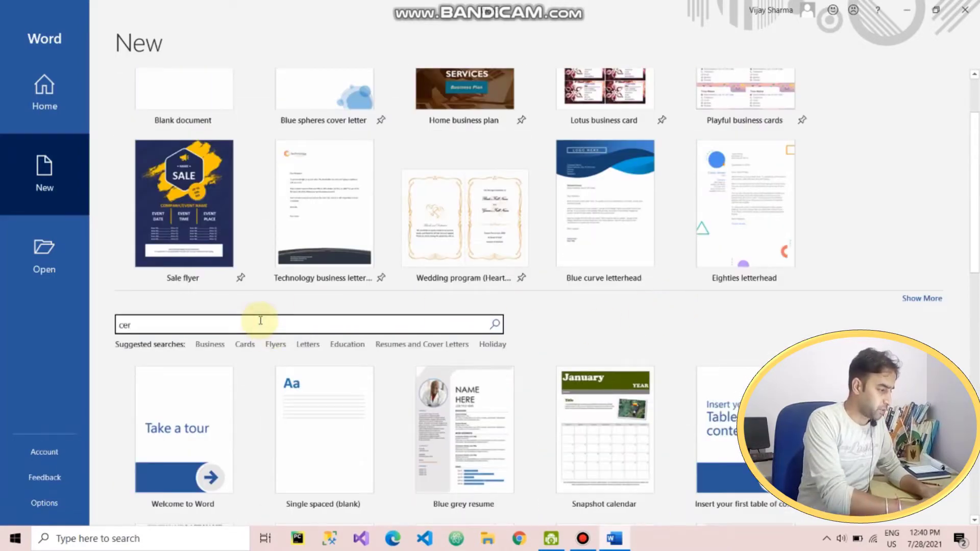
text(tificate)
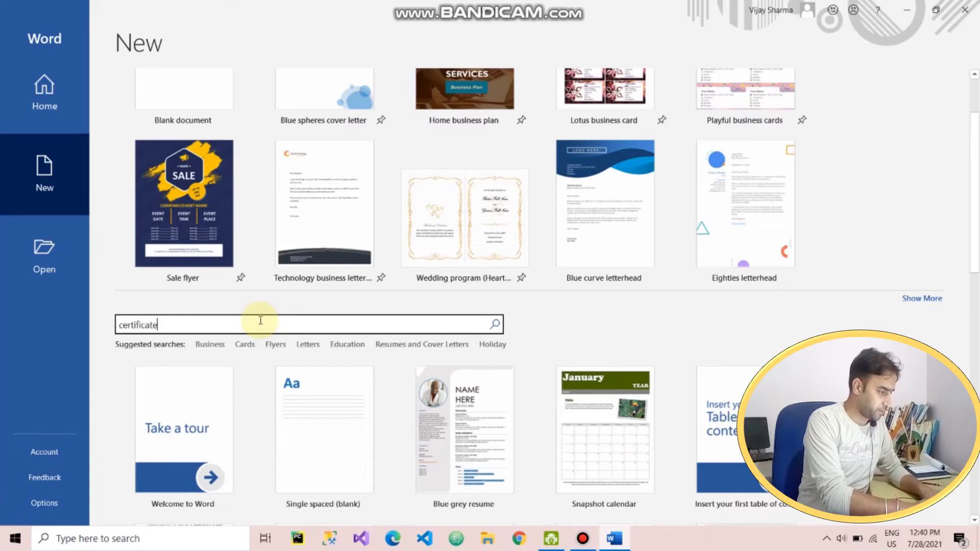
key(Return)
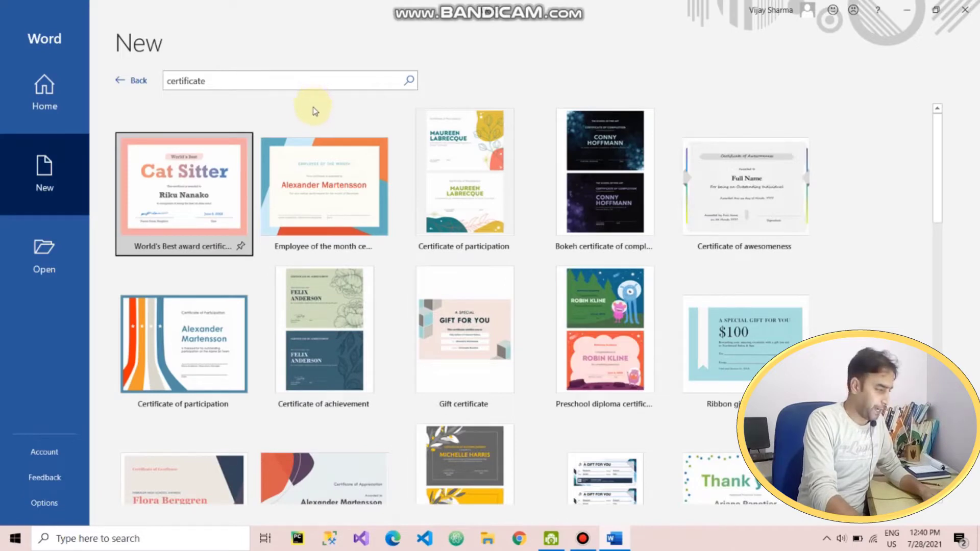
click(336, 202)
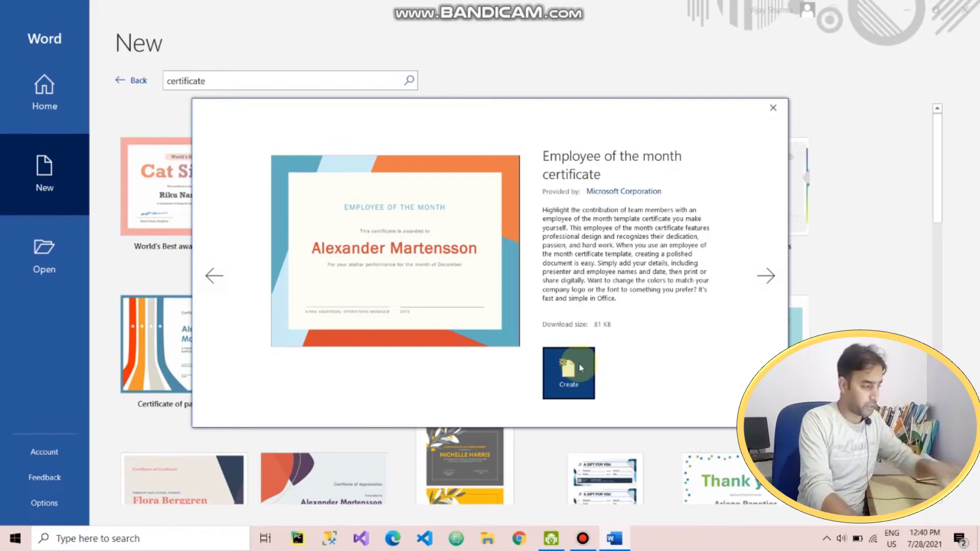
click(578, 365)
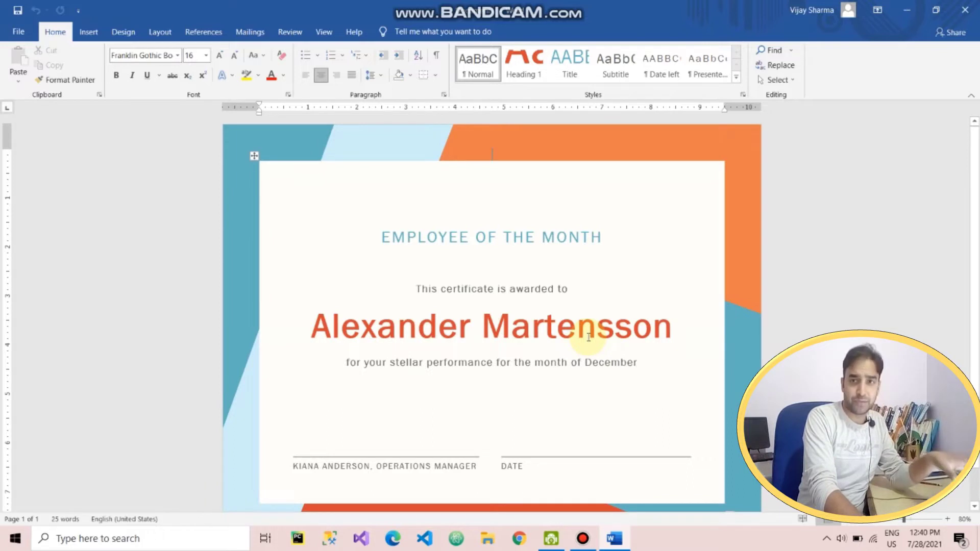
Replace the certificate's sample recipient name with the user's full name
triple_click(475, 245)
click(591, 324)
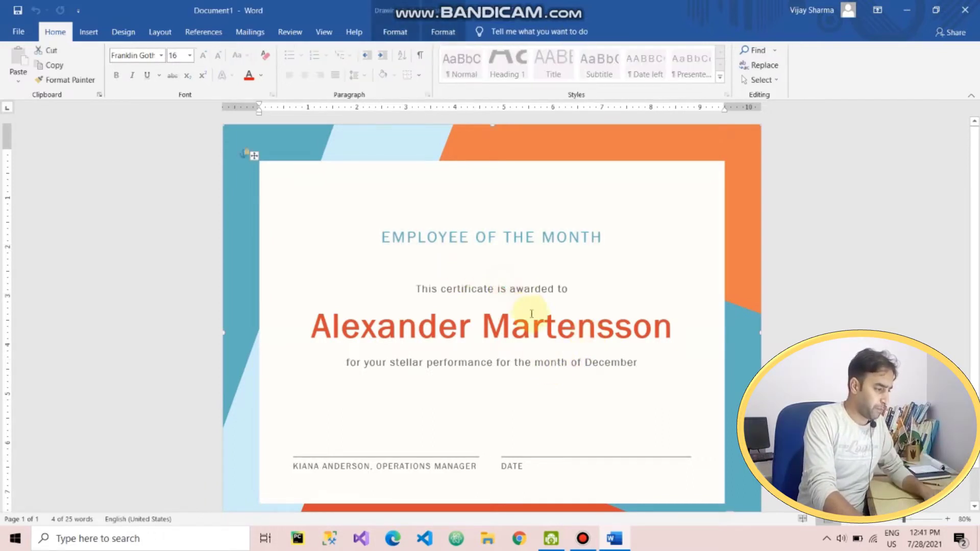
triple_click(536, 326)
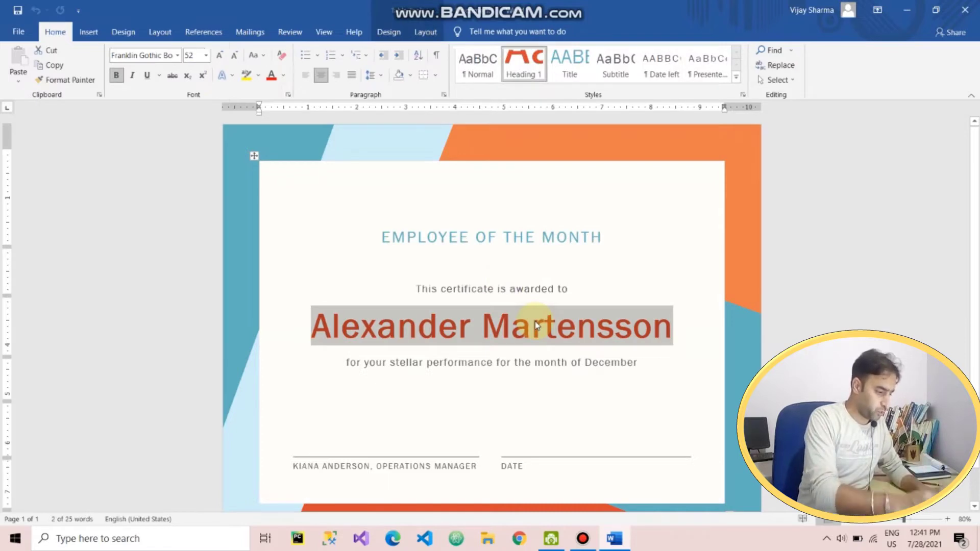
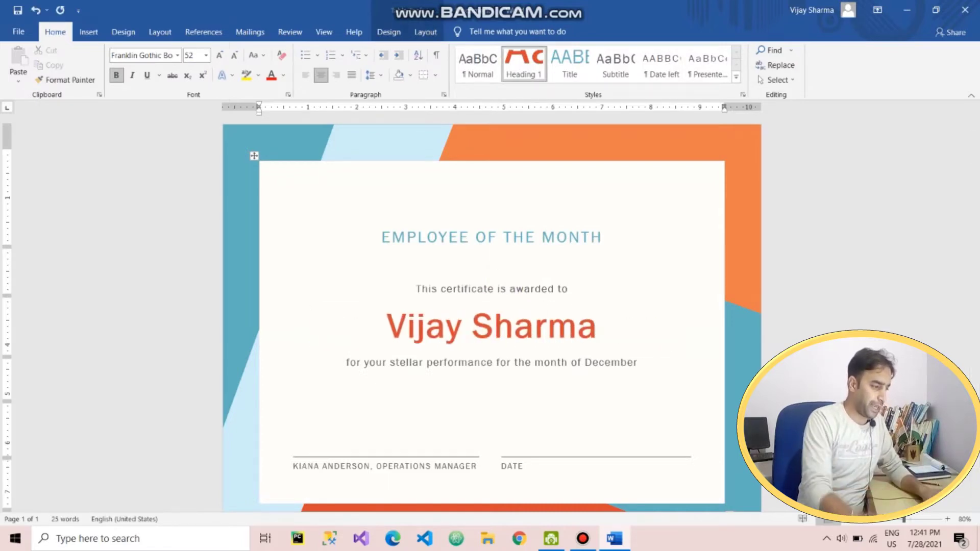
click(552, 377)
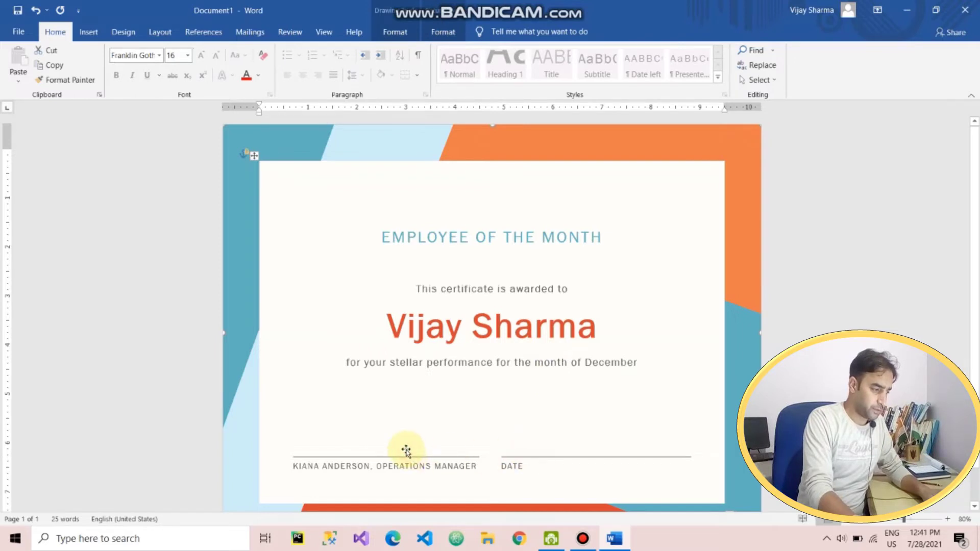
Select the certificate's layout table, then clear the selection
scroll(456, 382, down, 1)
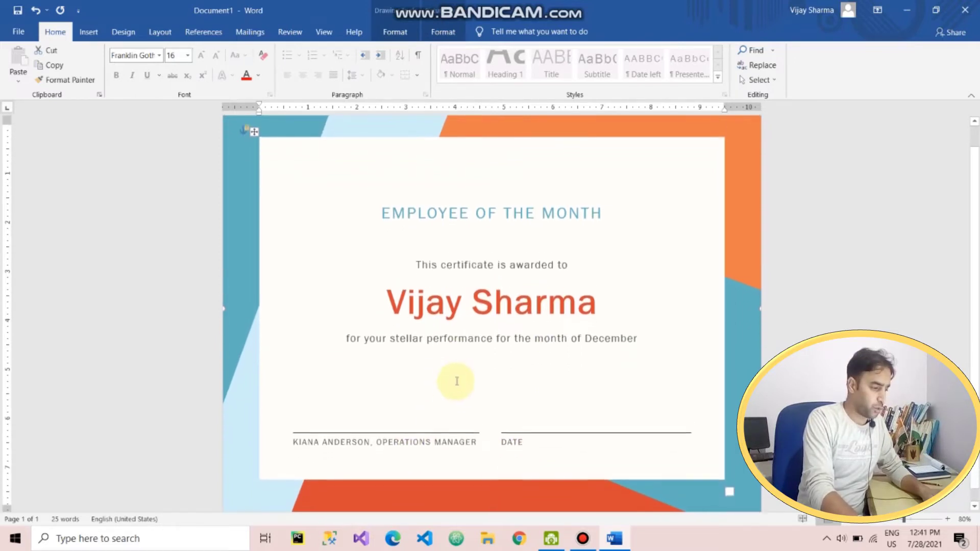
scroll(456, 382, up, 1)
click(256, 154)
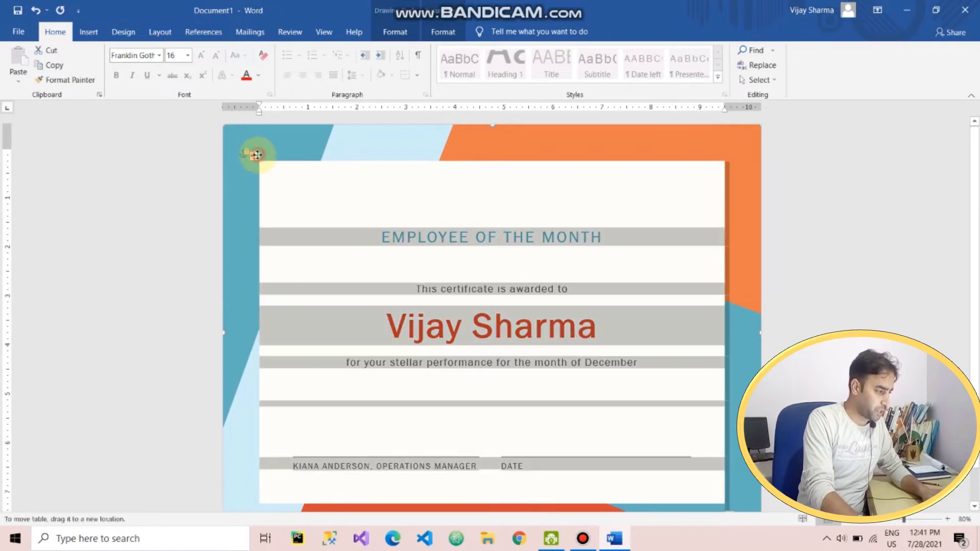
click(285, 180)
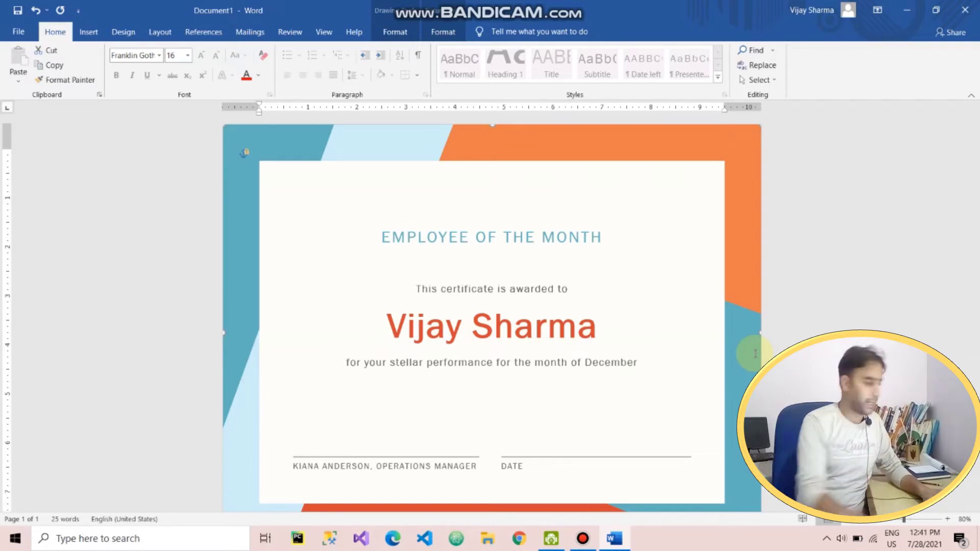
Return to the File > New template gallery
click(21, 31)
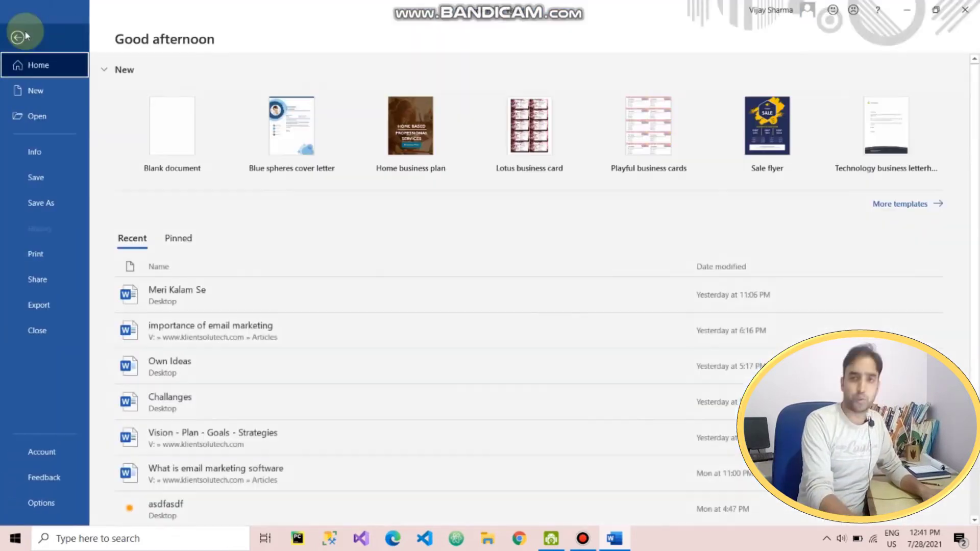
click(49, 97)
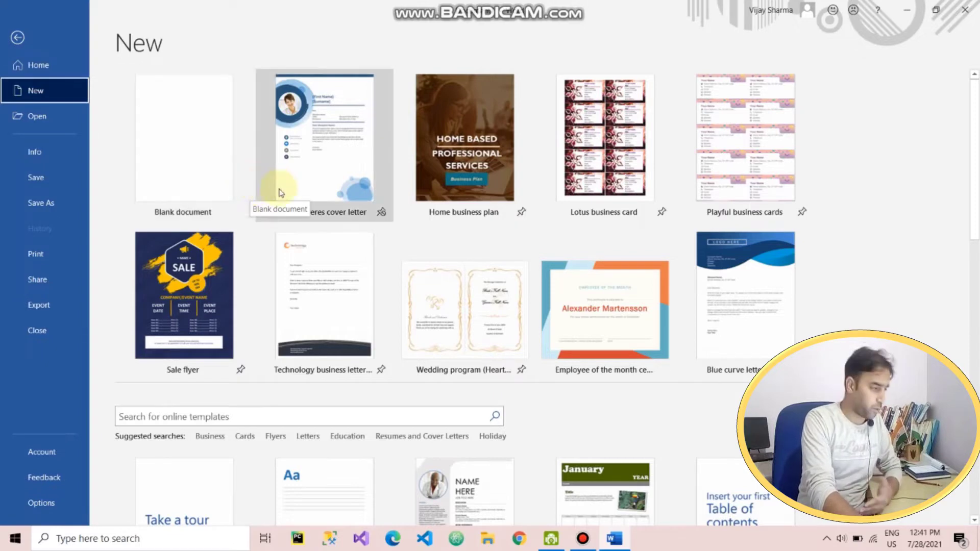
scroll(295, 444, down, 2)
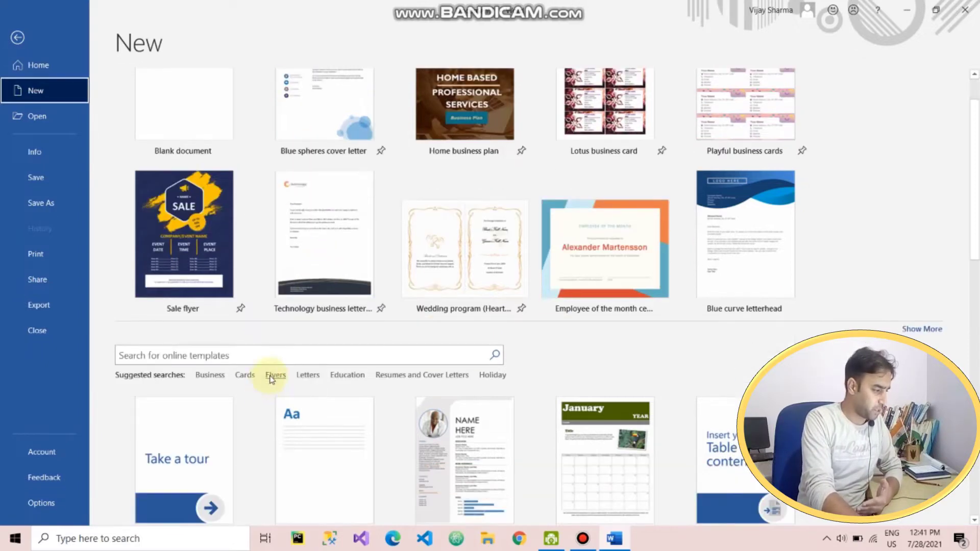
Search online templates for resume and scroll through the resume and cover letter results
click(213, 353)
scroll(565, 376, down, 3)
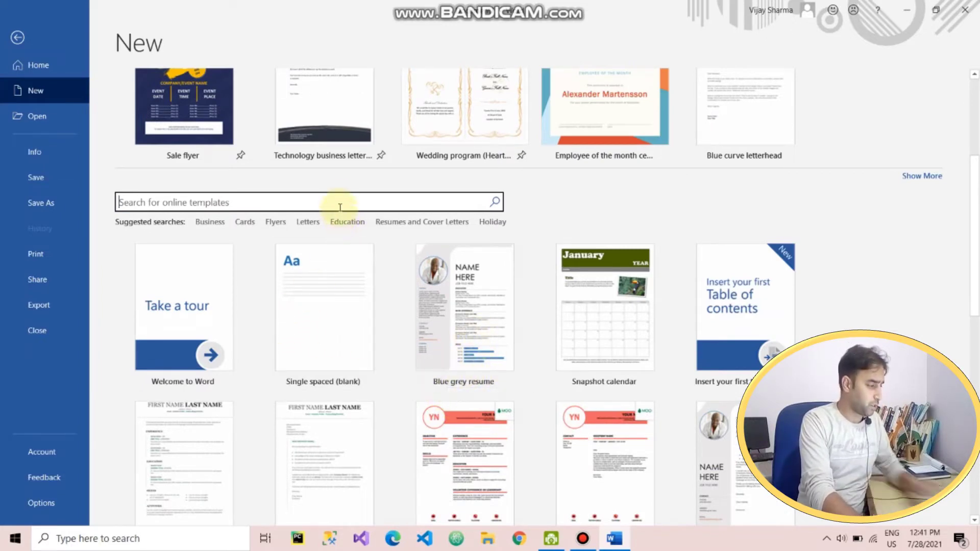
text(resume)
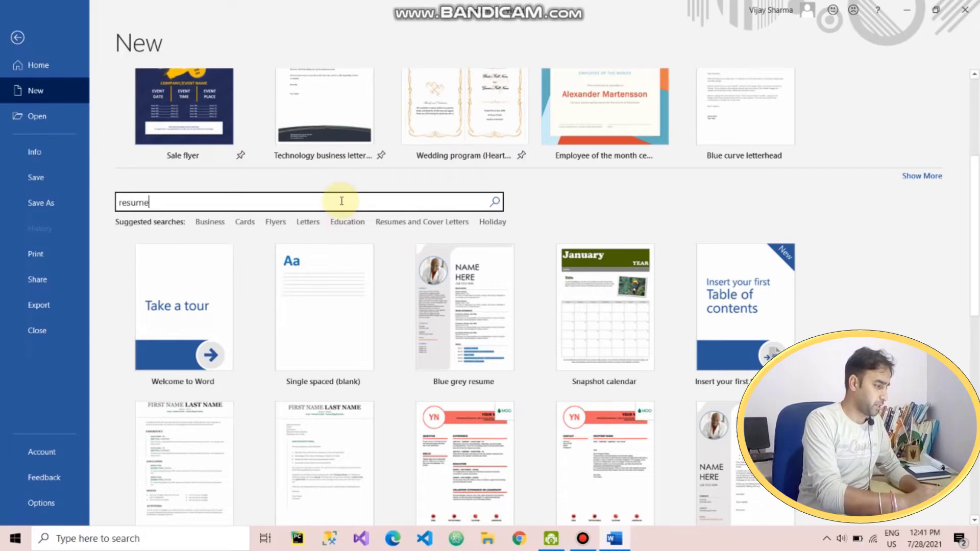
key(Return)
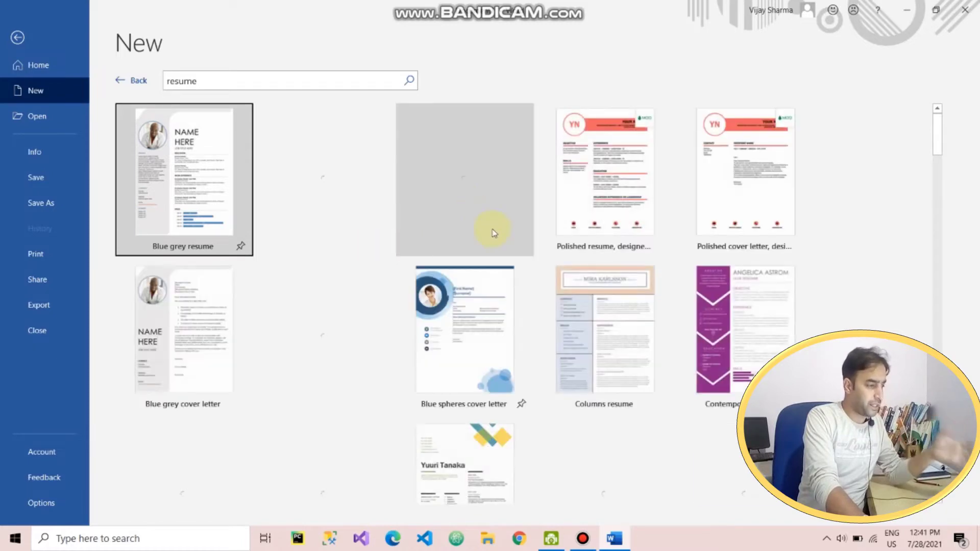
scroll(617, 296, down, 5)
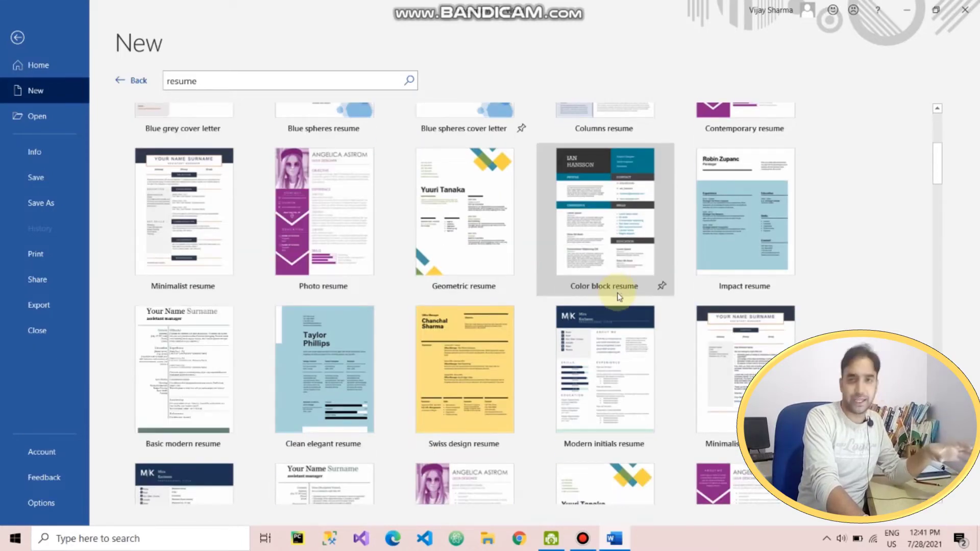
scroll(619, 298, down, 7)
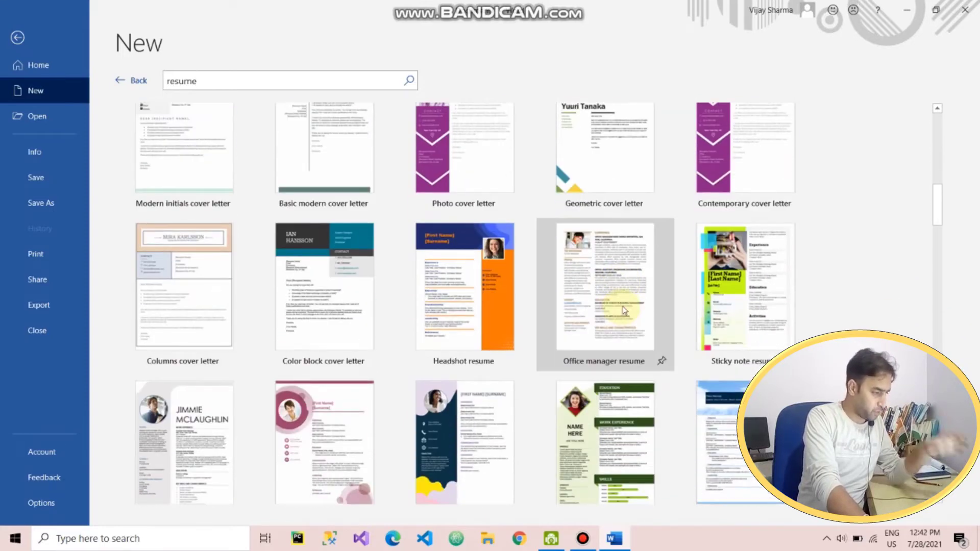
scroll(624, 312, down, 10)
scroll(595, 310, up, 4)
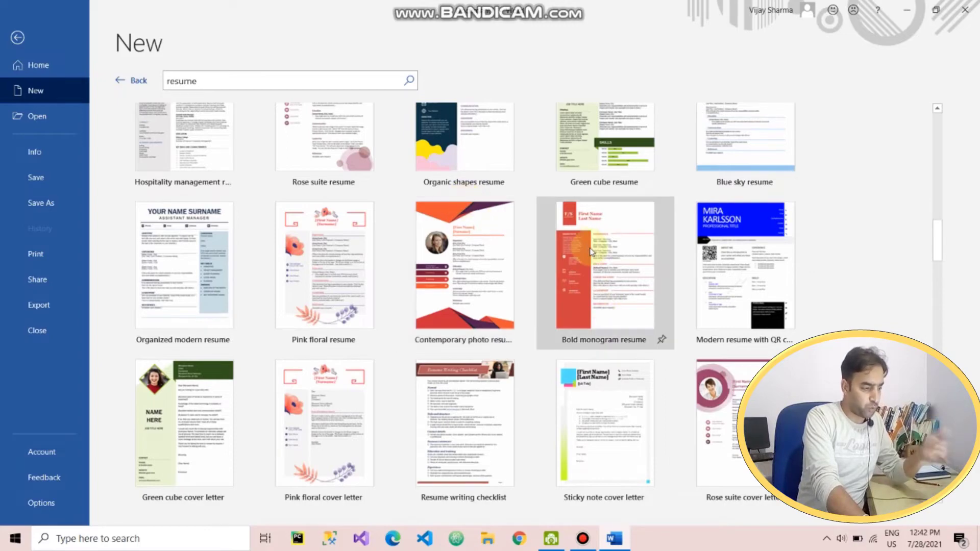
scroll(526, 237, up, 5)
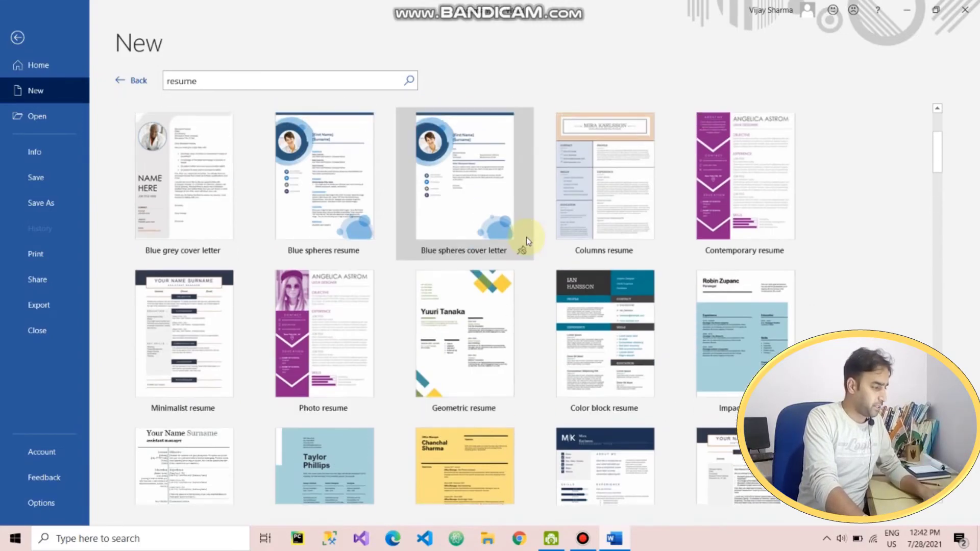
double_click(275, 81)
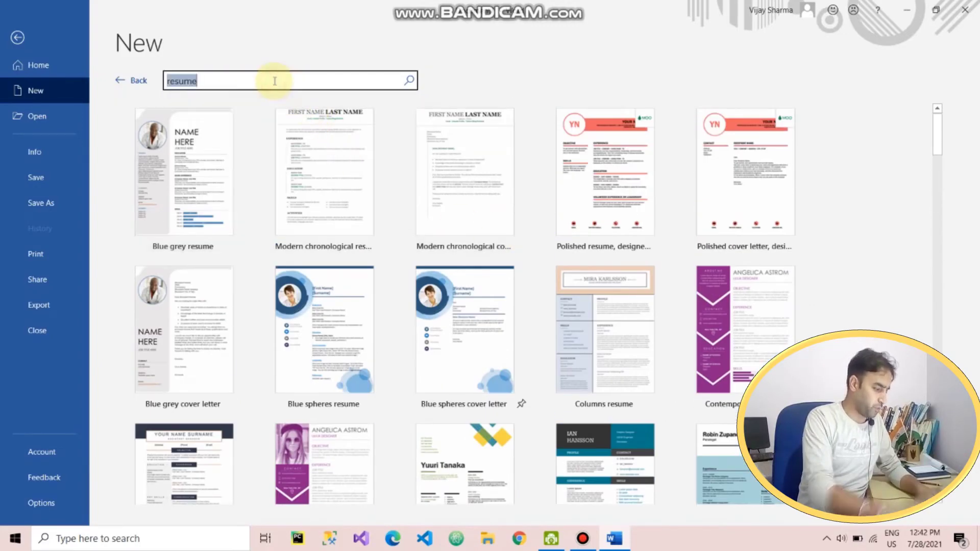
Search for 'letterhead' templates and create a document from Bold logo letterhead
text(letterhead)
key(Return)
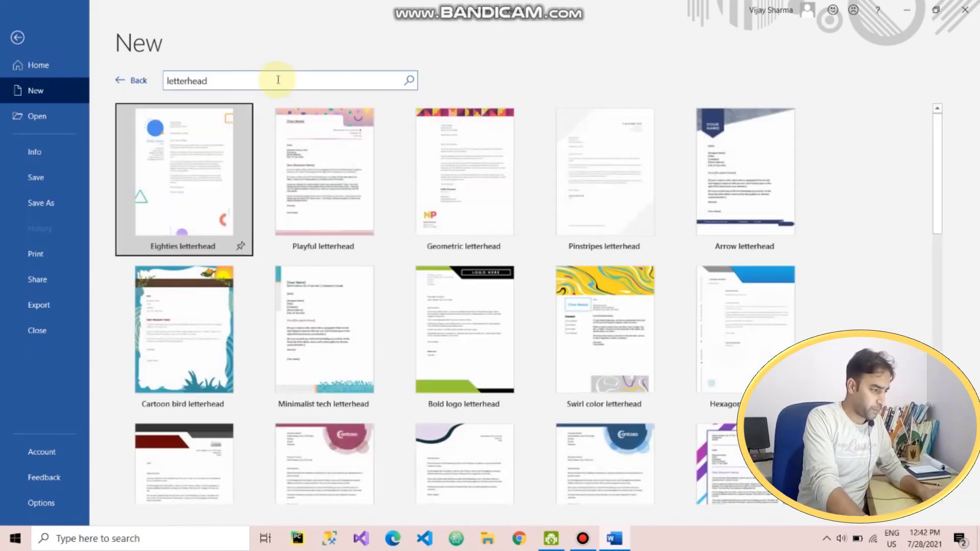
scroll(495, 285, down, 5)
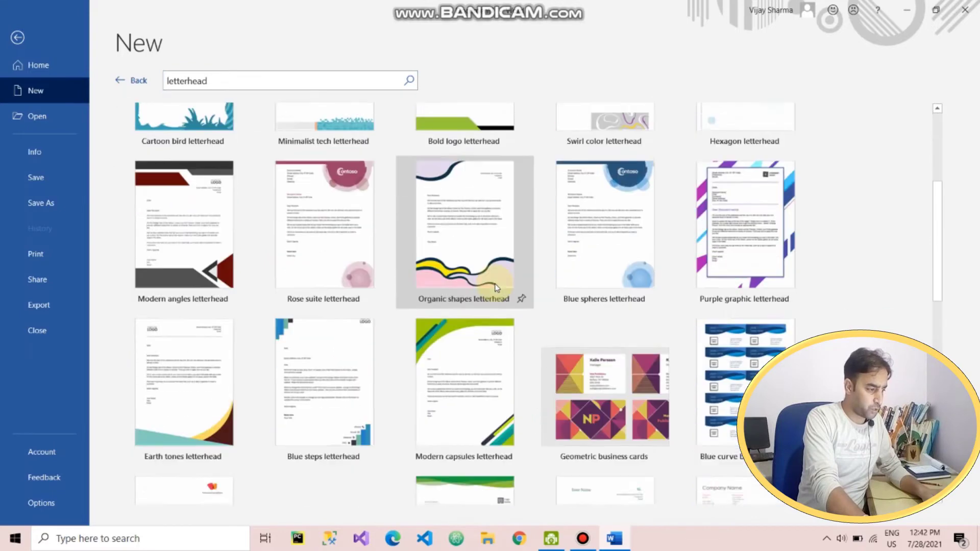
scroll(490, 281, up, 4)
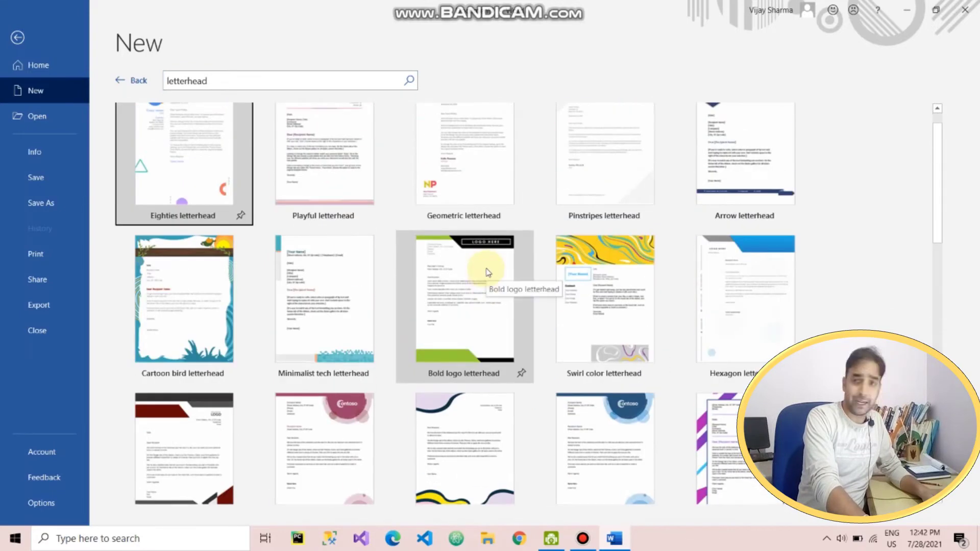
click(468, 290)
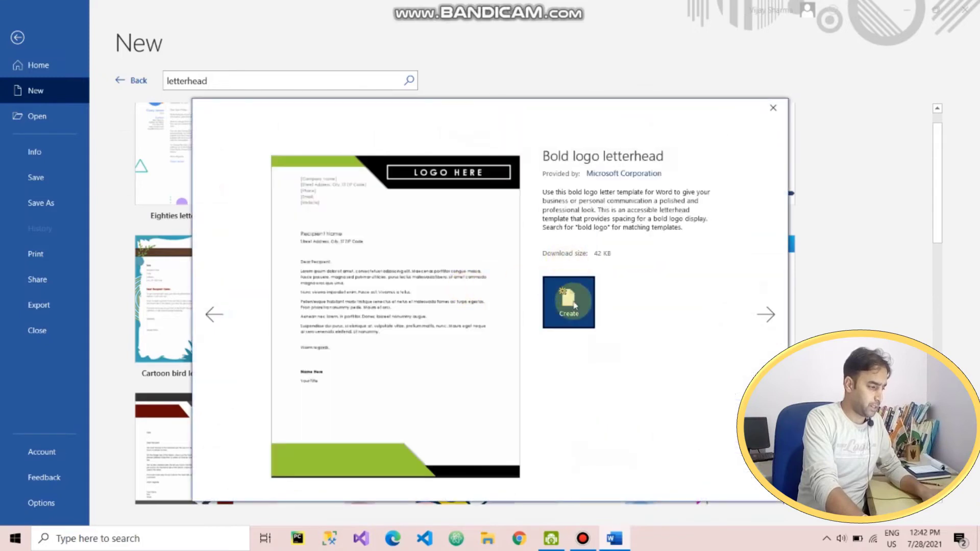
click(574, 304)
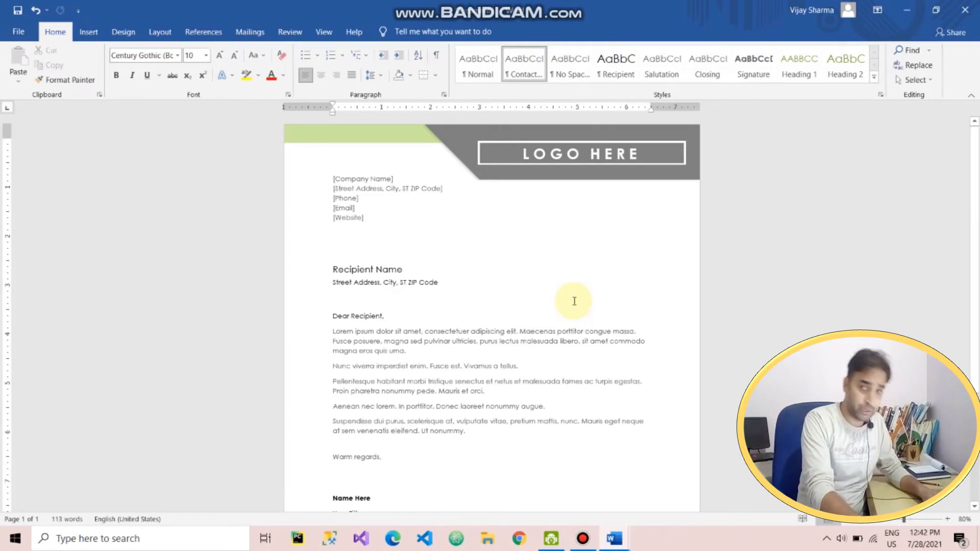
key(Right)
key(Down)
key(Down)
key(Down)
key(Down)
key(Down)
key(Up)
key(Up)
key(Up)
key(Up)
key(Up)
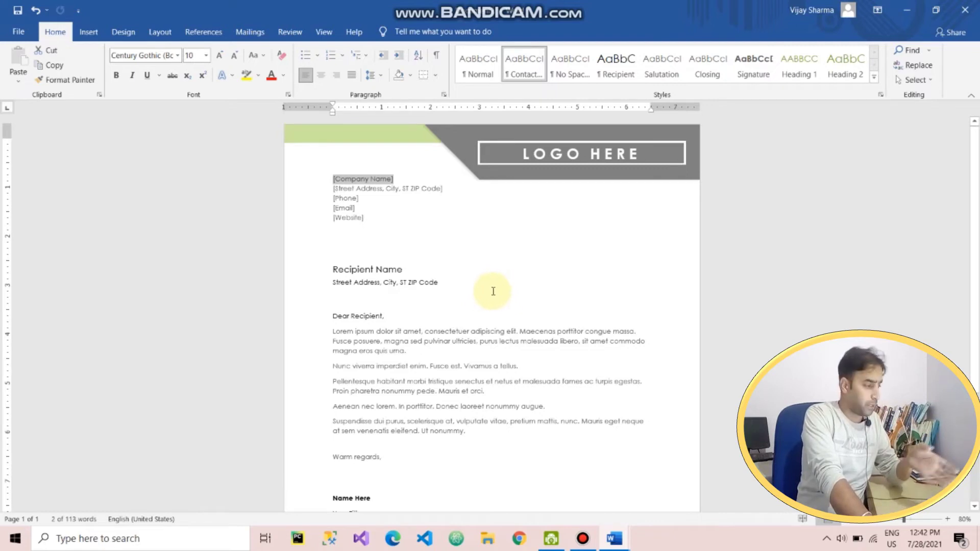
click(390, 271)
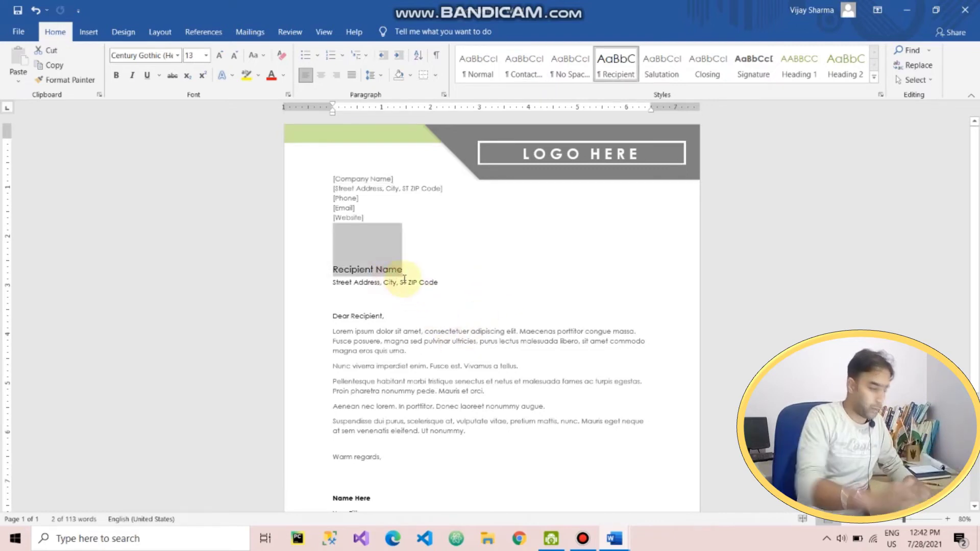
click(427, 205)
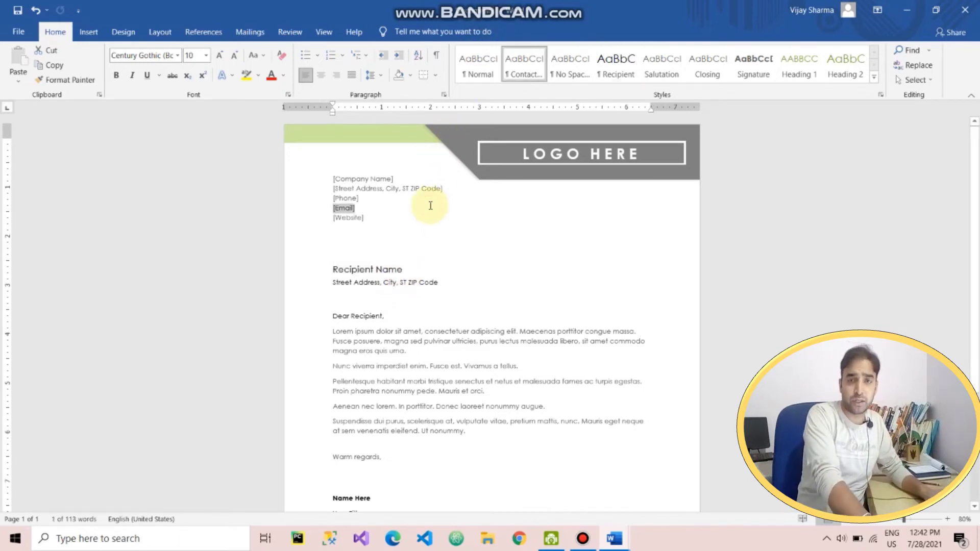
scroll(467, 254, down, 1)
scroll(467, 253, up, 1)
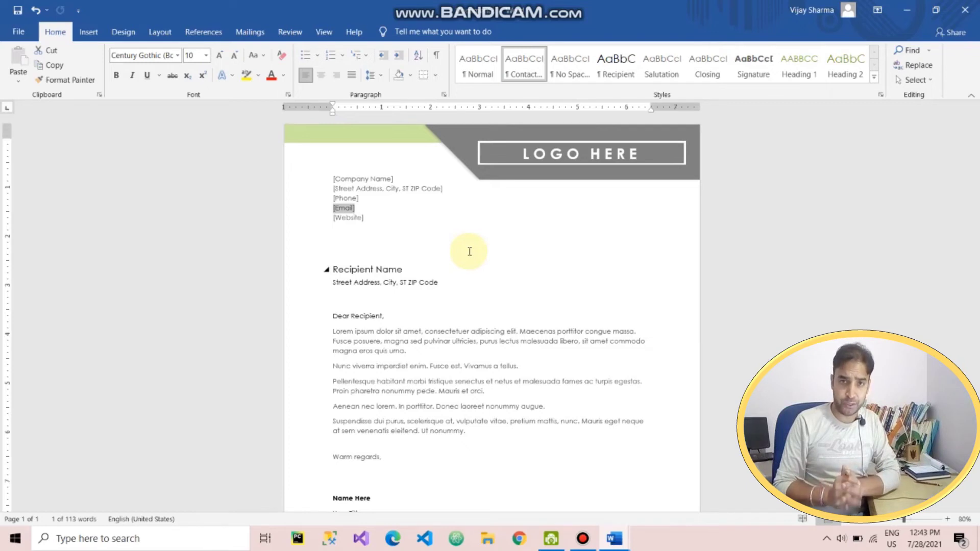
Create a blank document and draw a large rectangle across the top of its page
key(ctrl+n)
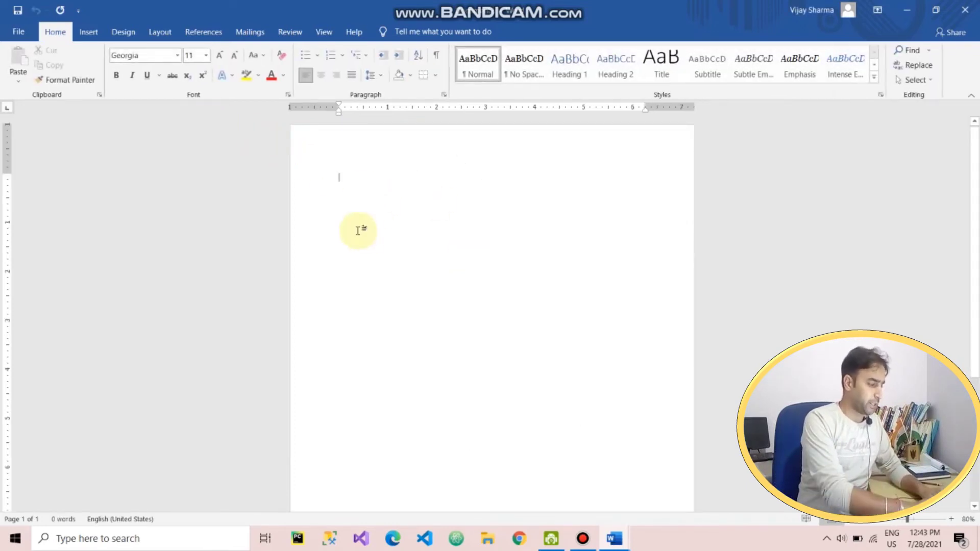
scroll(411, 258, up, 2)
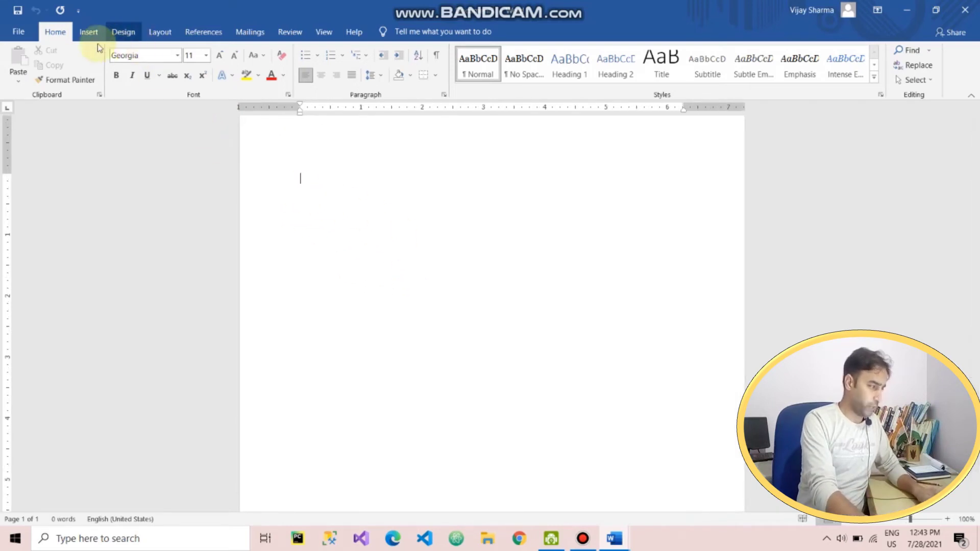
click(88, 34)
click(173, 82)
click(202, 108)
drag(271, 148, 721, 474)
click(761, 339)
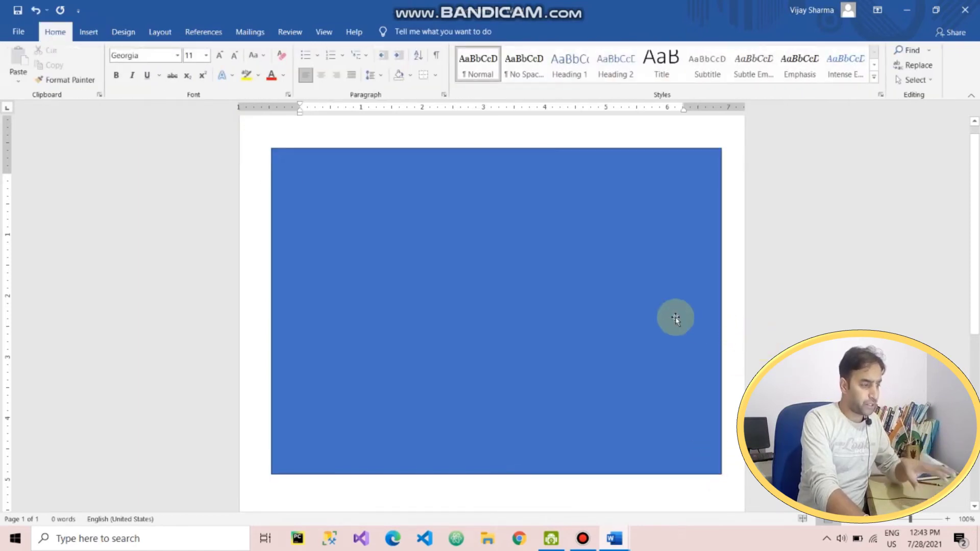
click(654, 311)
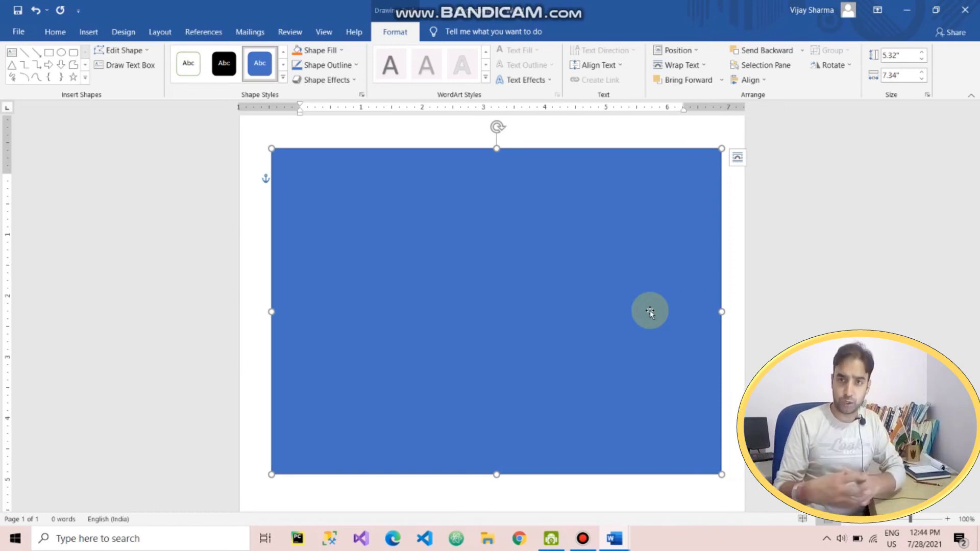
Search online templates for 'birthday' and preview the Balloons birthday card
click(23, 32)
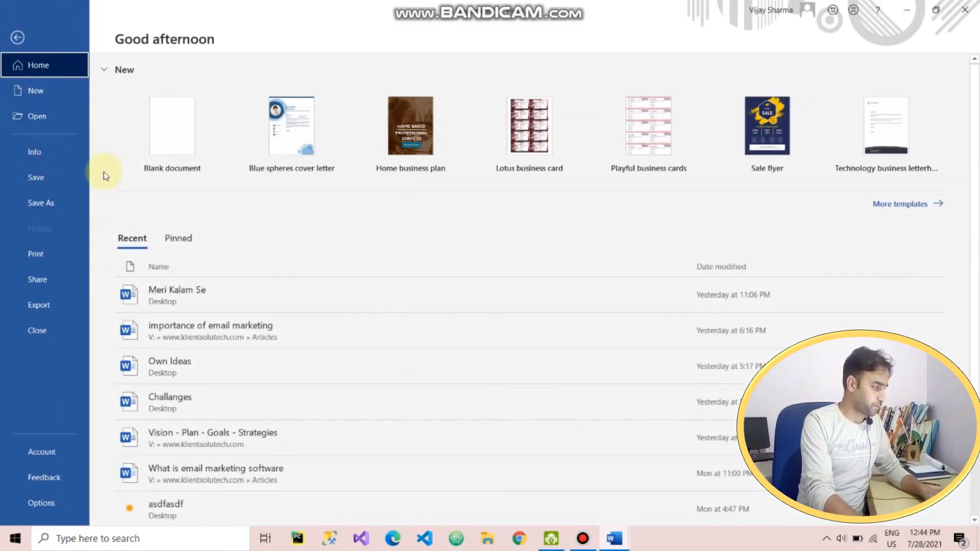
click(42, 96)
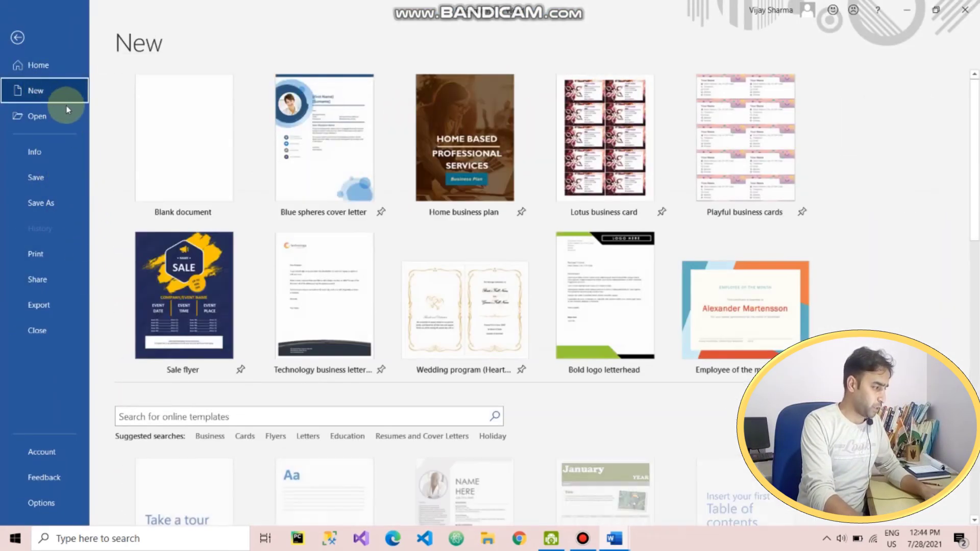
click(209, 416)
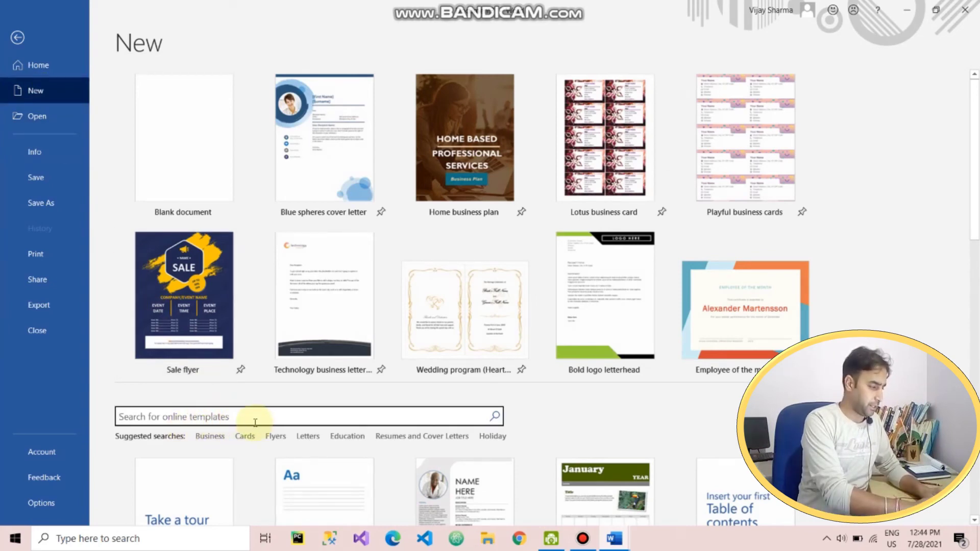
text(birthday)
key(Return)
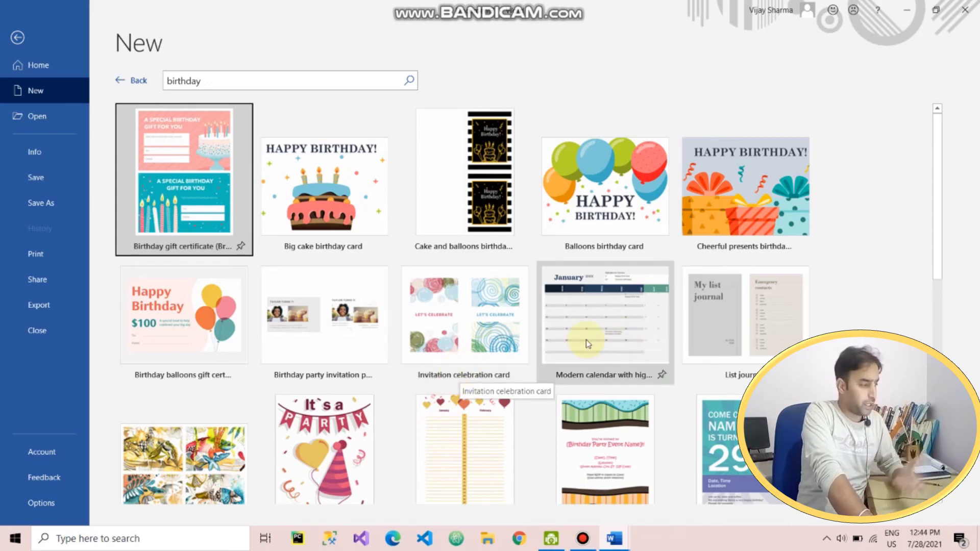
click(603, 211)
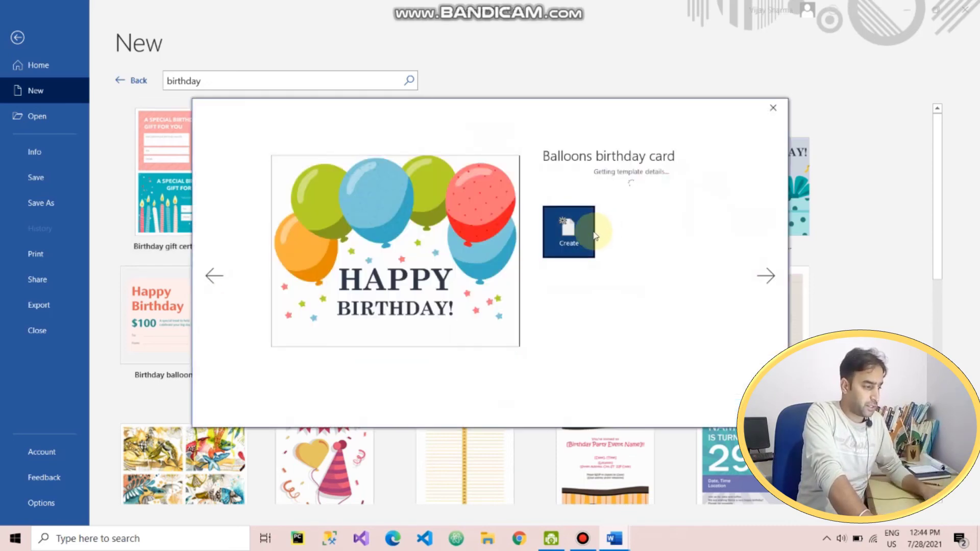
Create the Balloons birthday card and check its landscape B6 (JIS) print preview
click(581, 263)
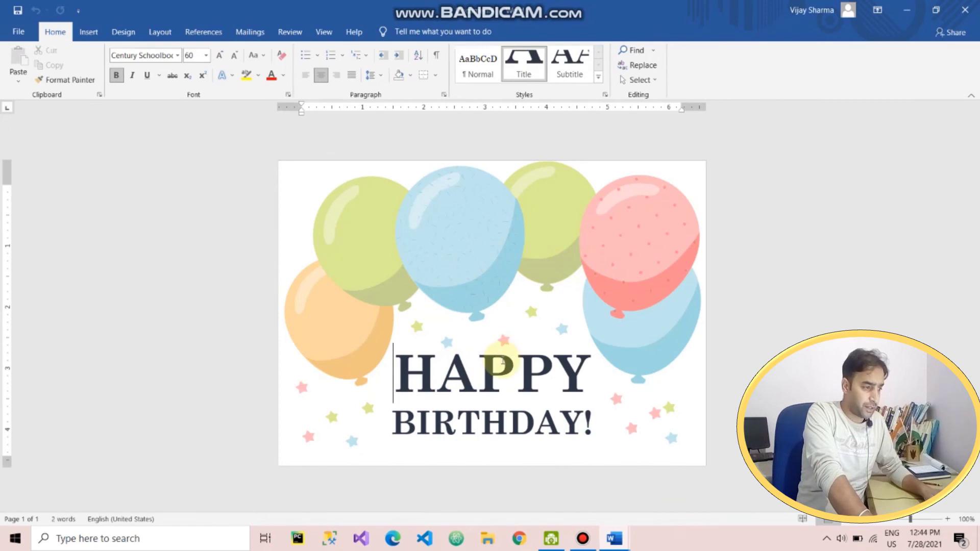
click(18, 31)
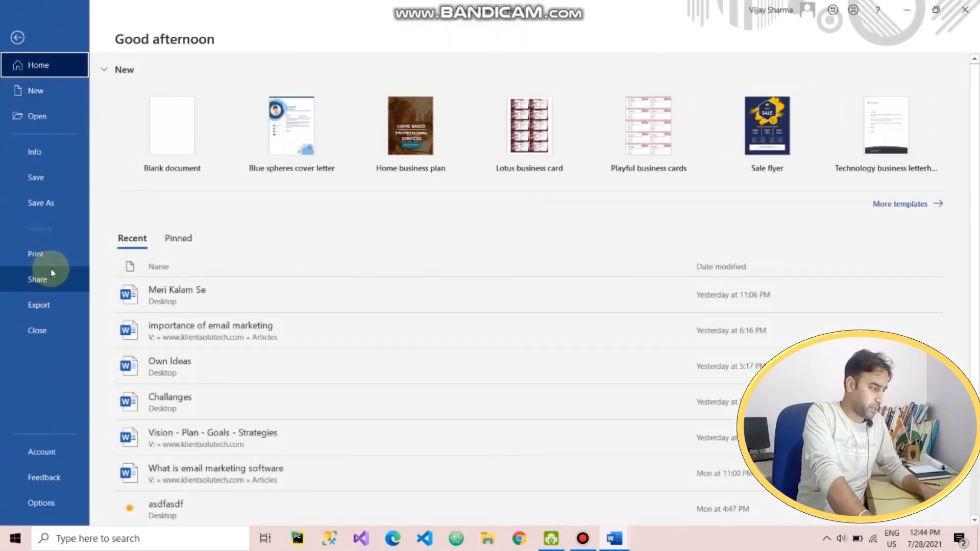
click(48, 256)
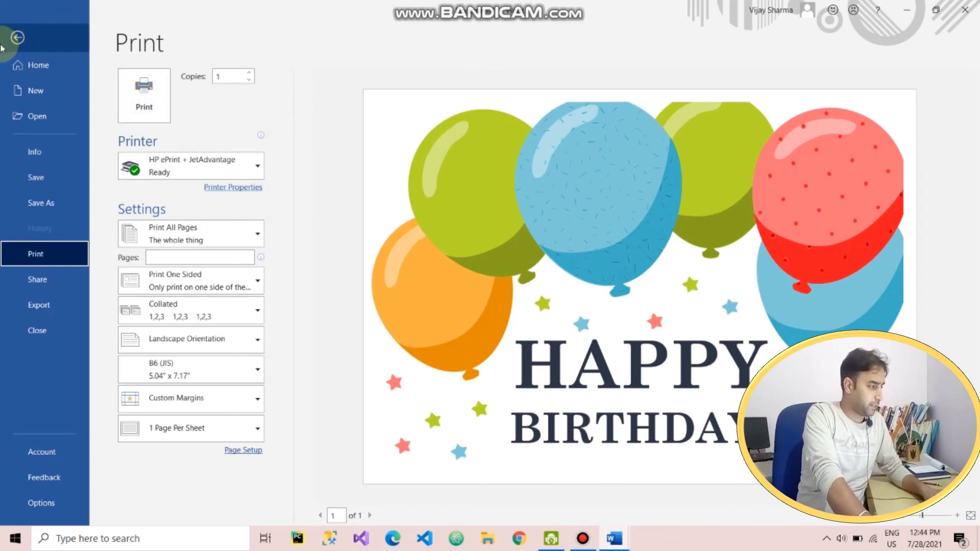
click(17, 37)
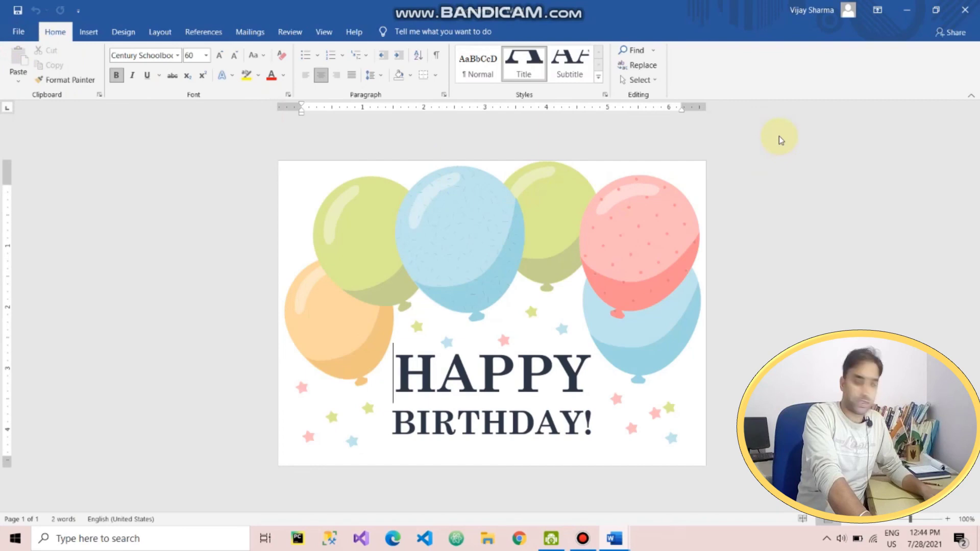